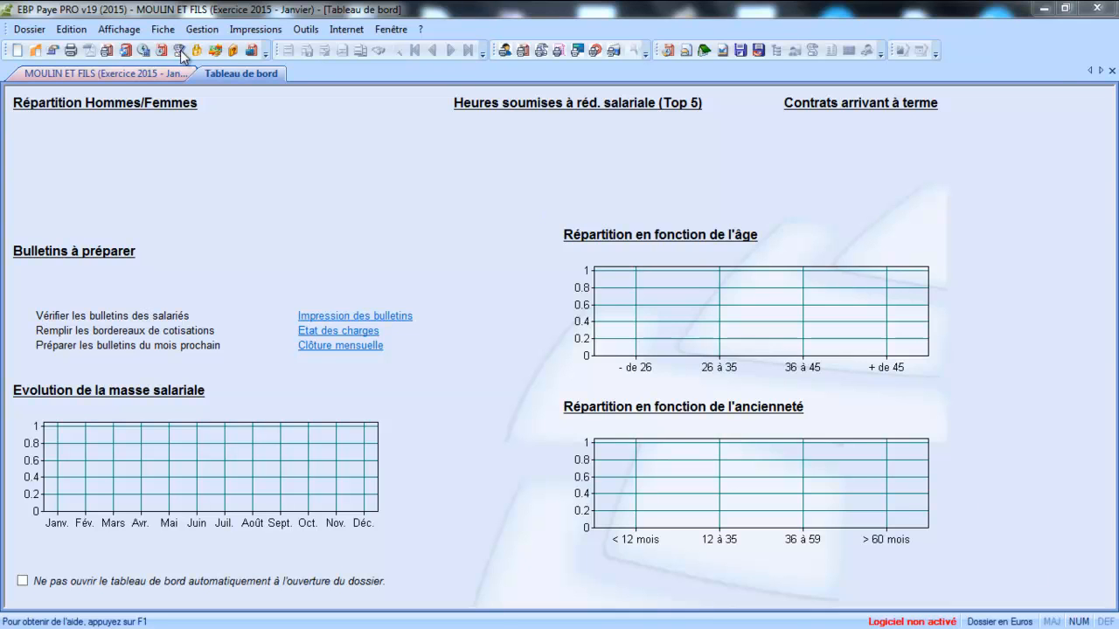
# Step: Create a new employee record and enter the employee's birth name and first name
pyautogui.click(118, 77)
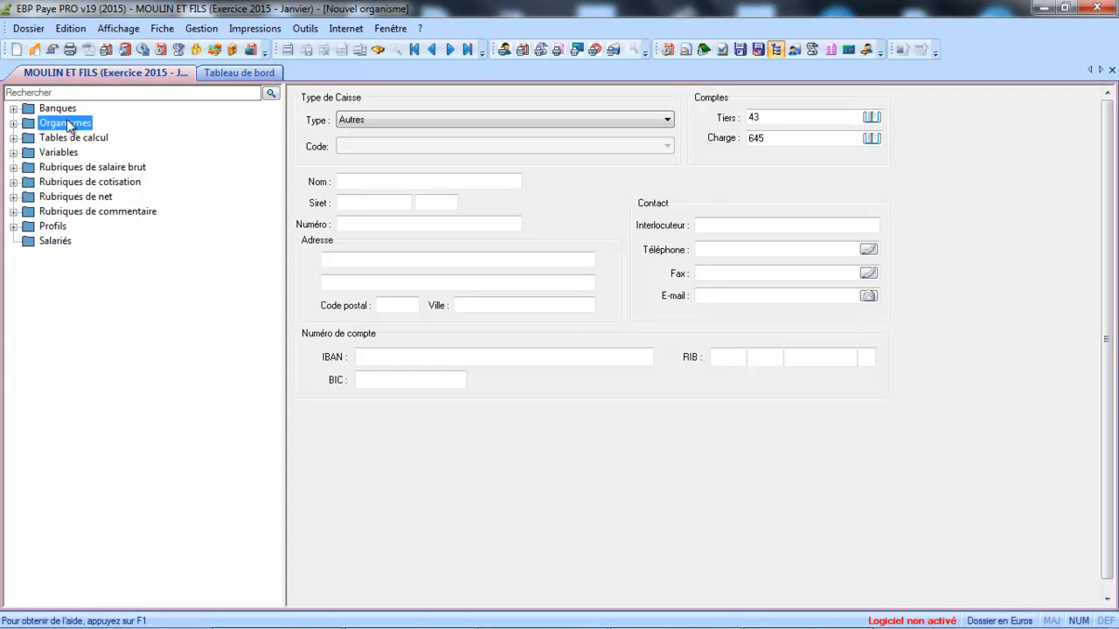
pyautogui.click(48, 242)
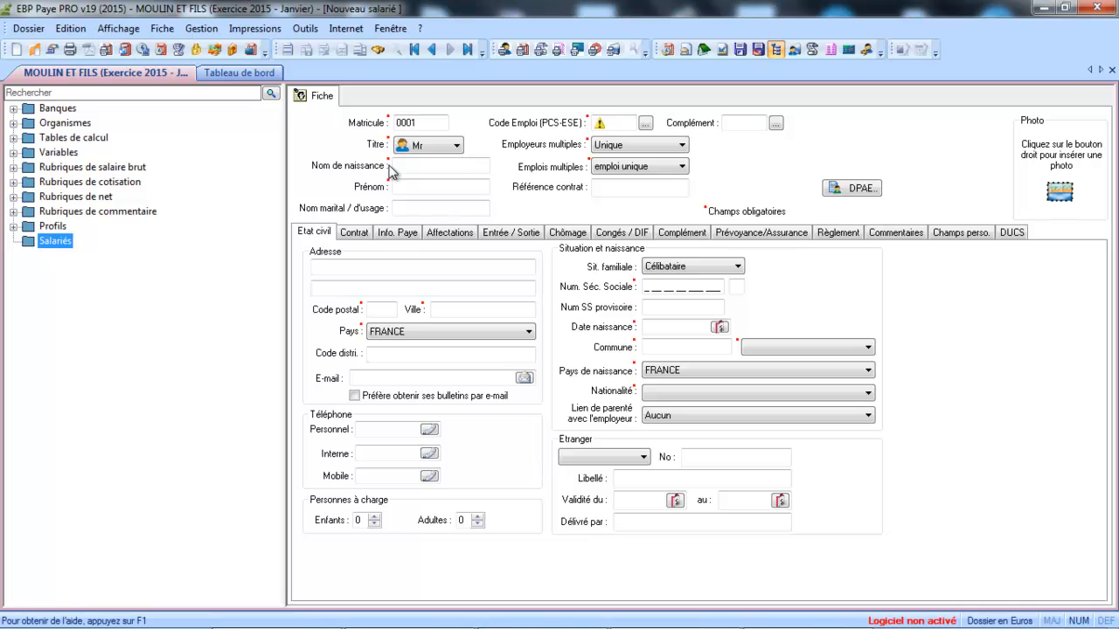
pyautogui.click(414, 167)
pyautogui.click(416, 168)
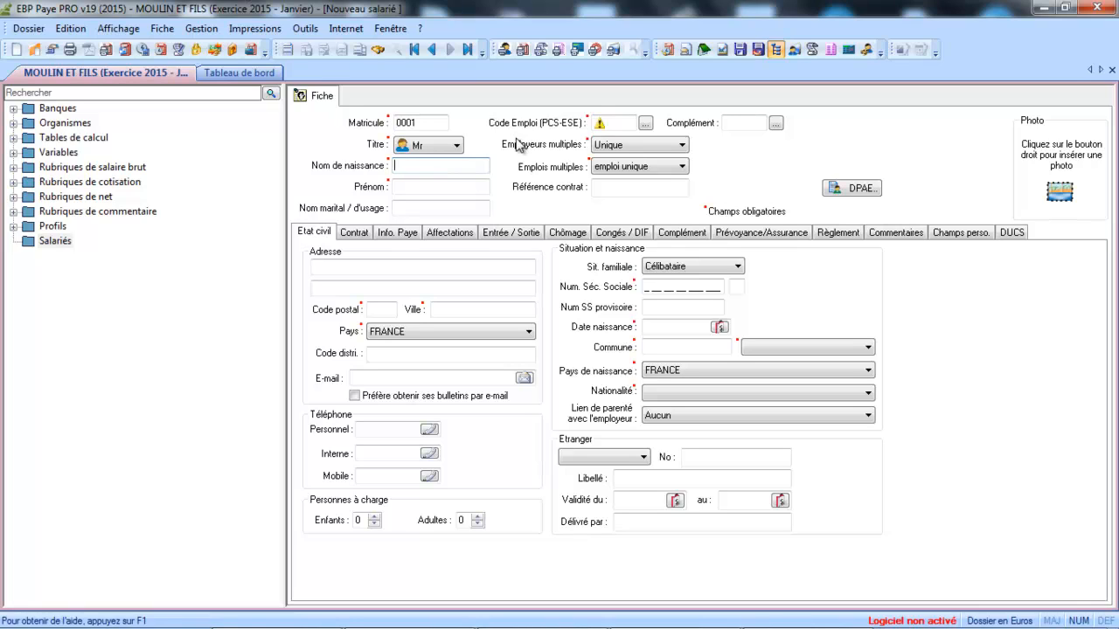
pyautogui.press('capslock')
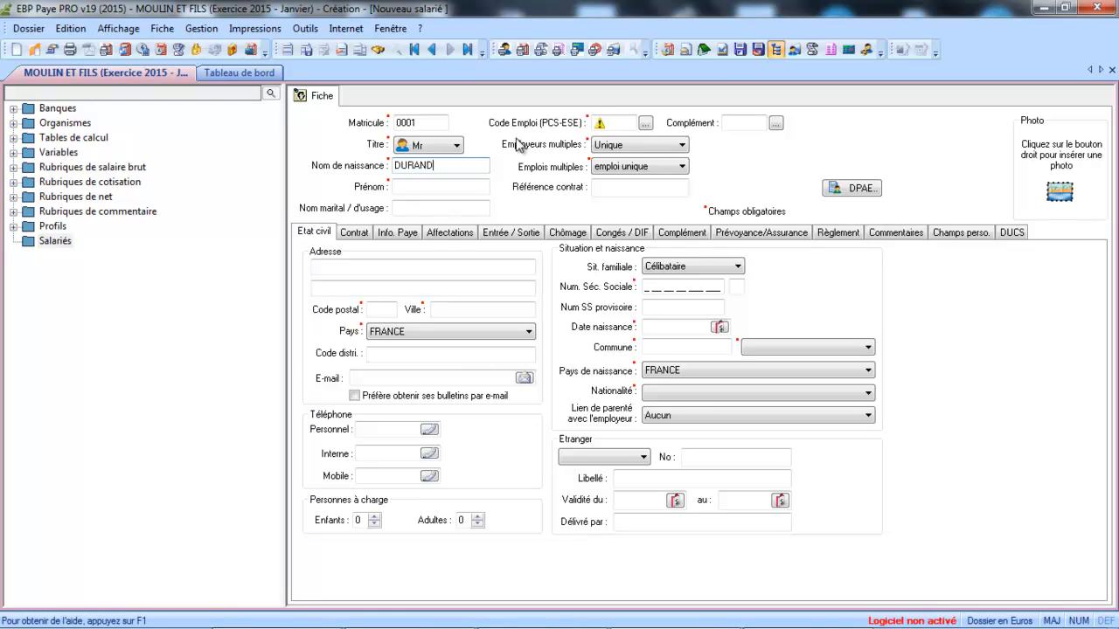
pyautogui.press('Tab')
pyautogui.press('capslock')
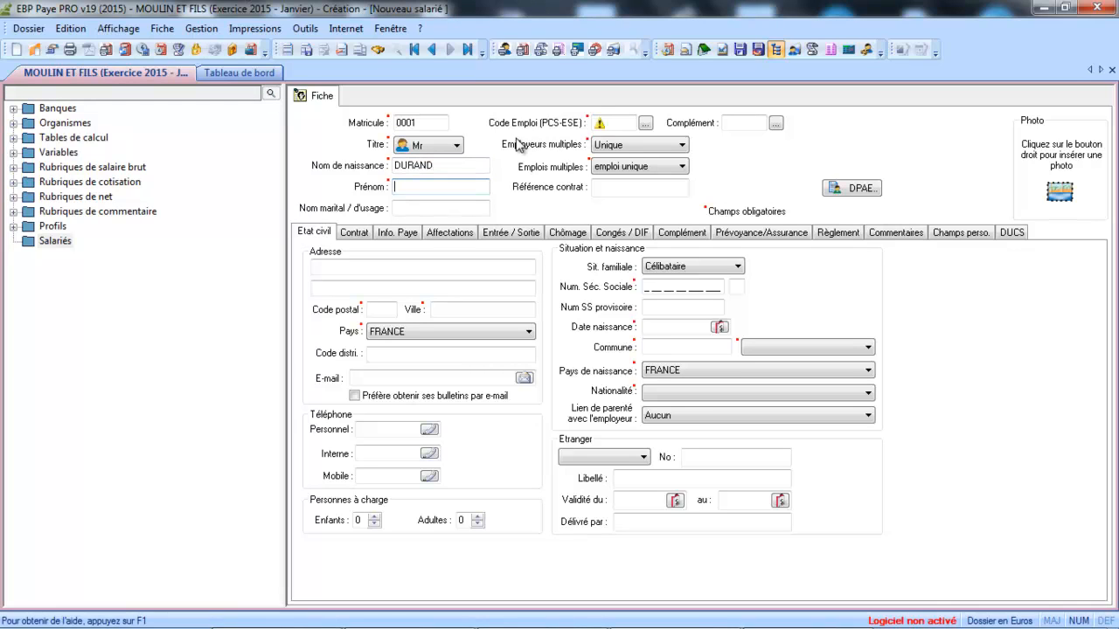
pyautogui.press('Tab')
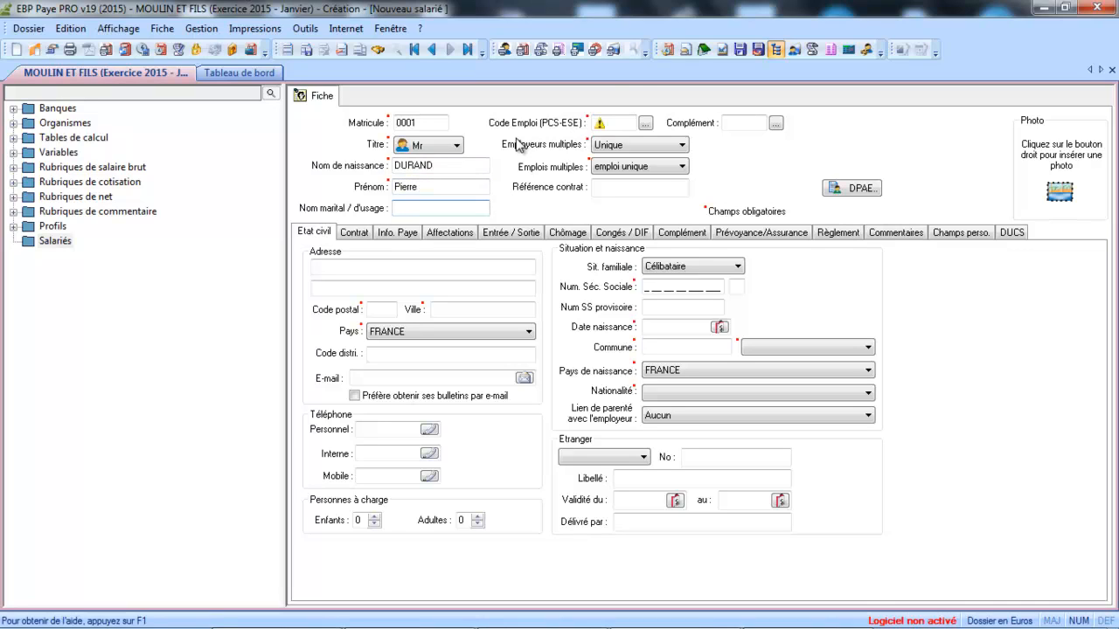
# Step: Assign the PCS-ESE job code 545c, Employés des services techniques des assurances, from the employee classification list
pyautogui.click(645, 123)
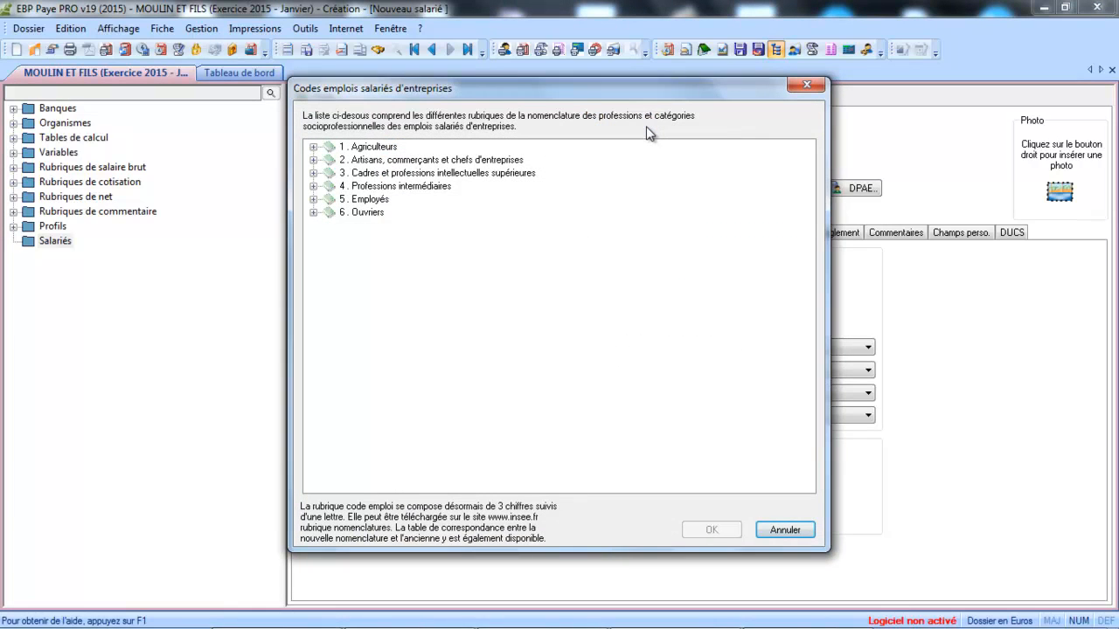
pyautogui.click(313, 199)
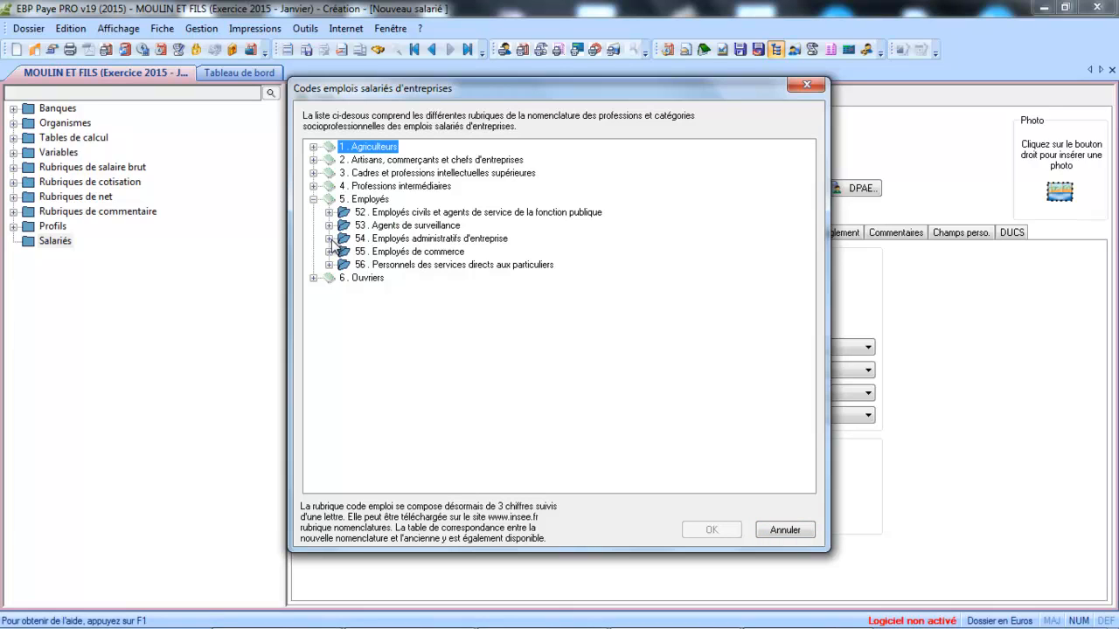
pyautogui.click(328, 238)
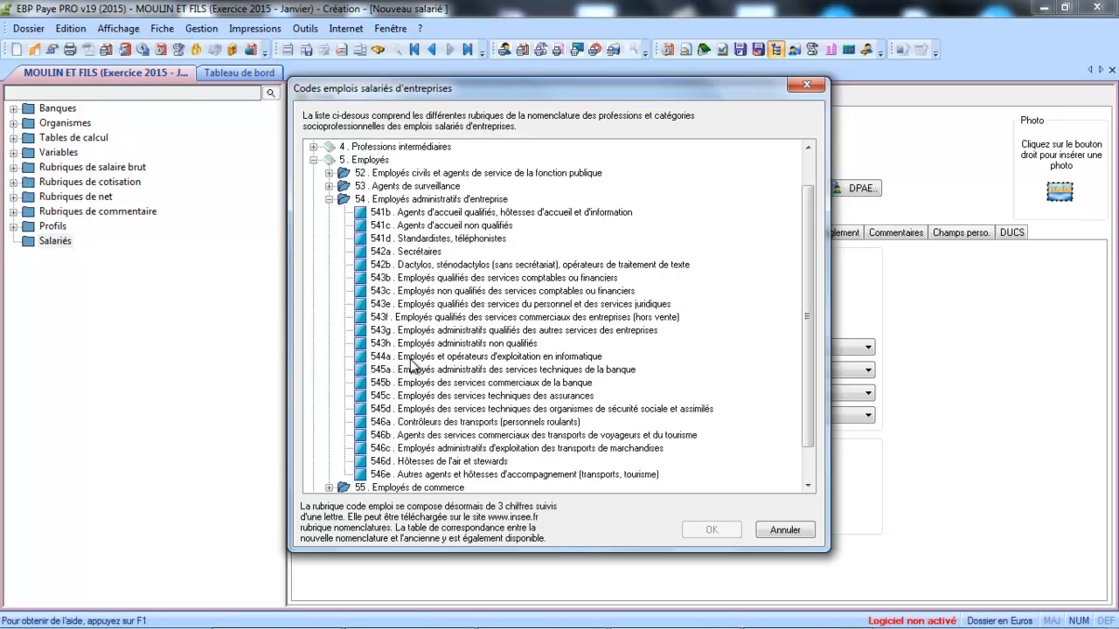
pyautogui.click(413, 397)
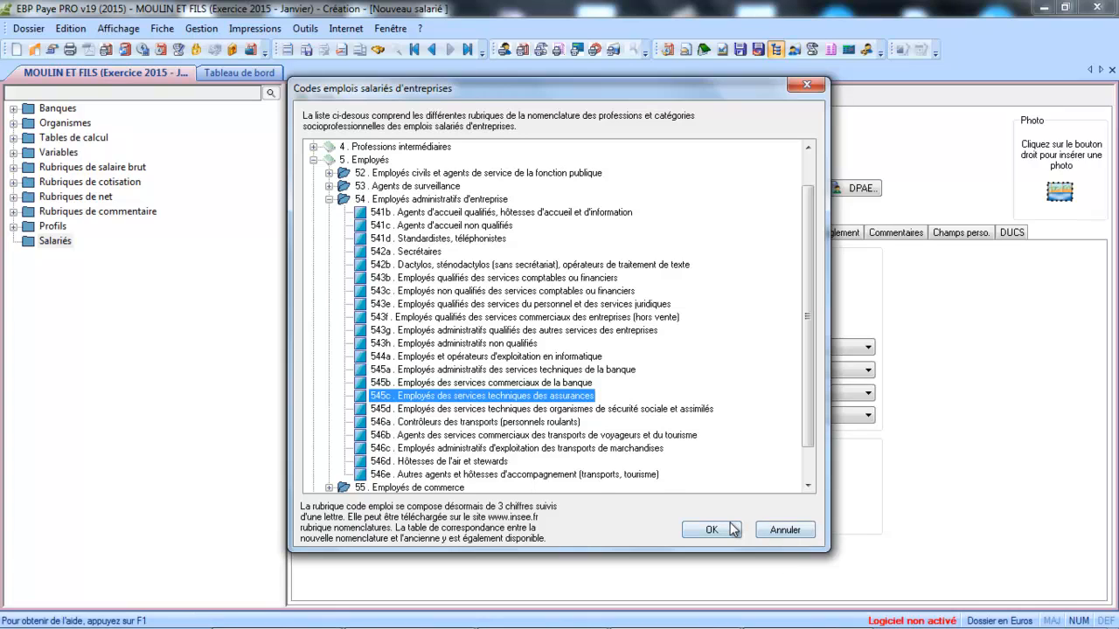
pyautogui.click(733, 530)
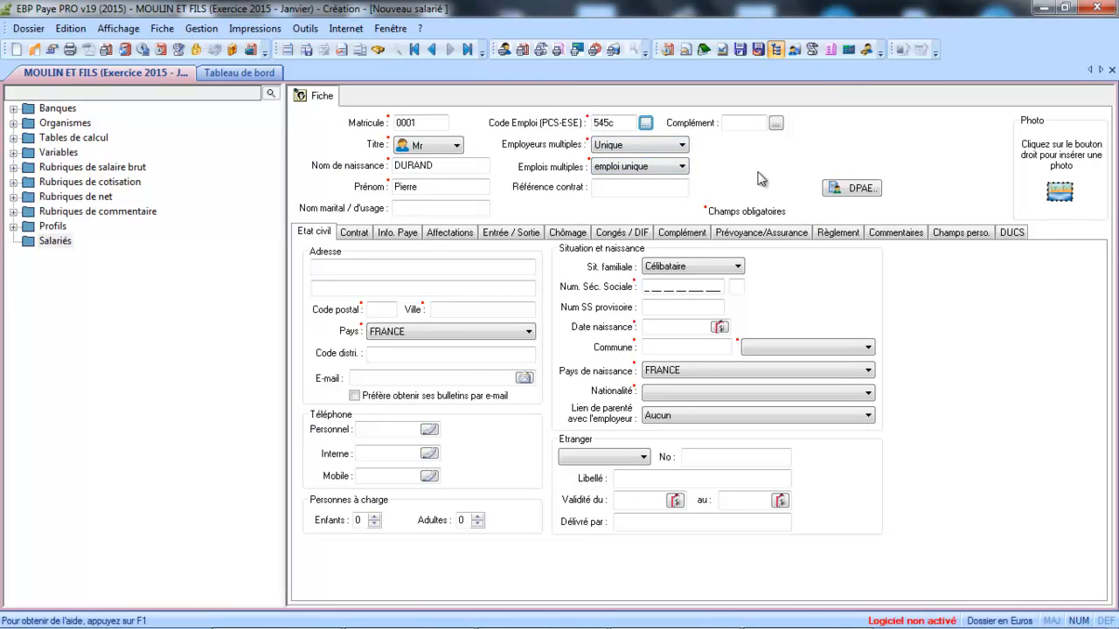
# Step: Set multiple employers to Unique and multiple jobs to emploi unique
pyautogui.click(670, 150)
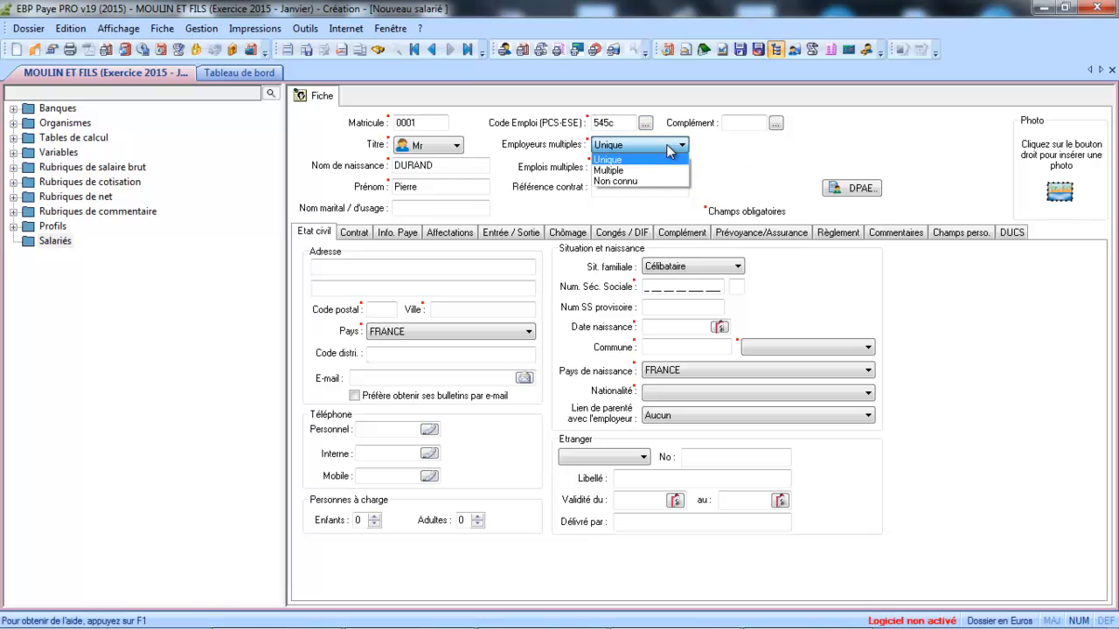
pyautogui.click(601, 160)
pyautogui.click(619, 169)
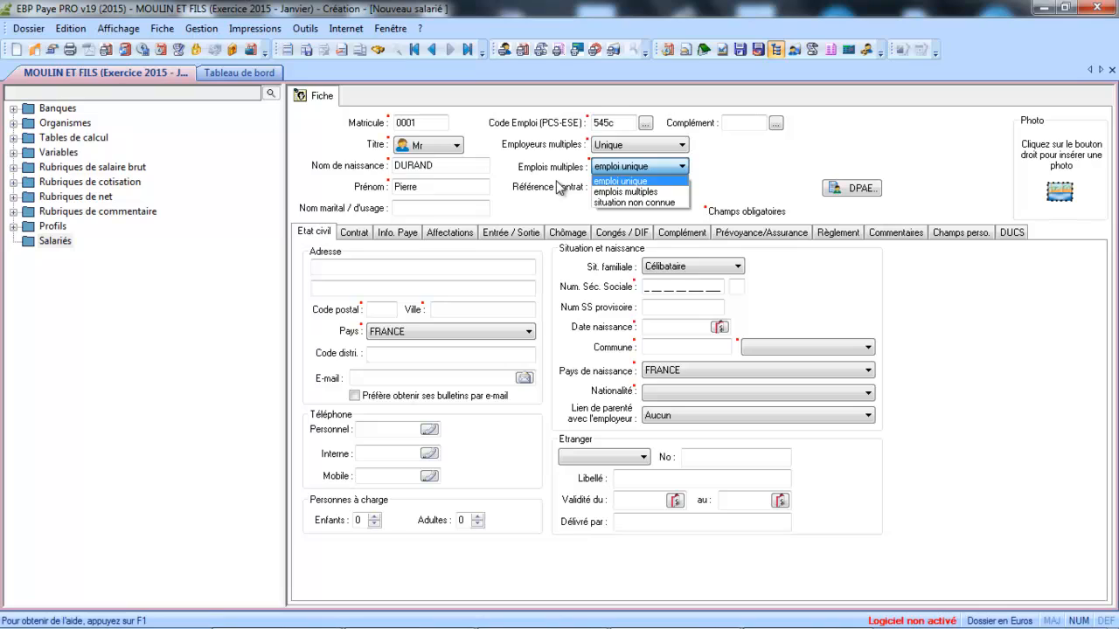
pyautogui.click(615, 183)
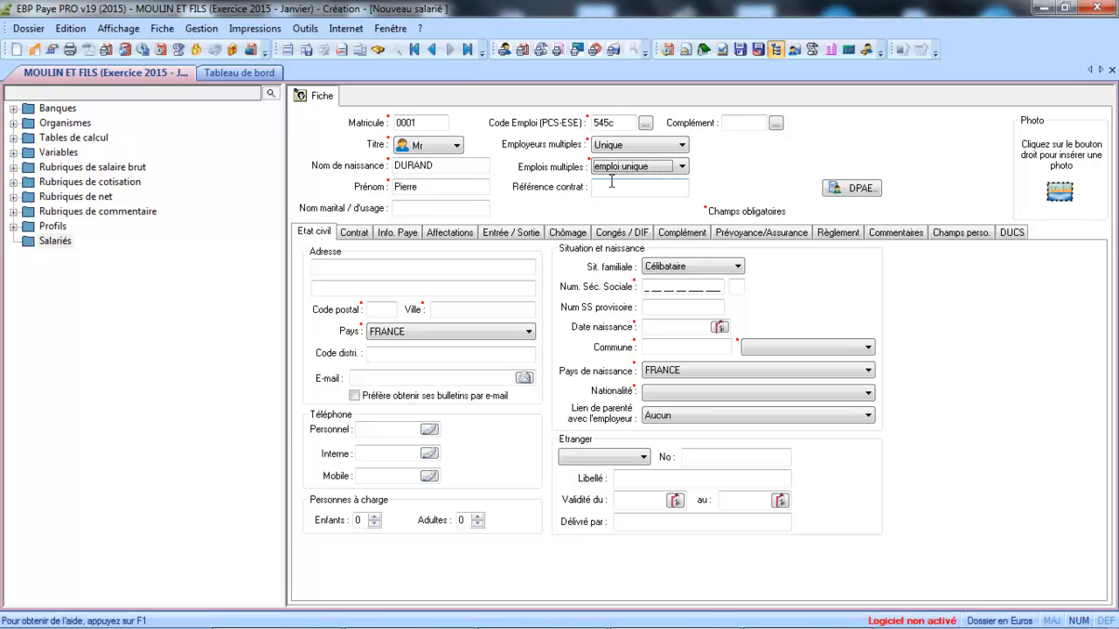
pyautogui.click(609, 188)
# Step: Enter the employee's street address, postal code and city in the civil status address section
pyautogui.click(360, 271)
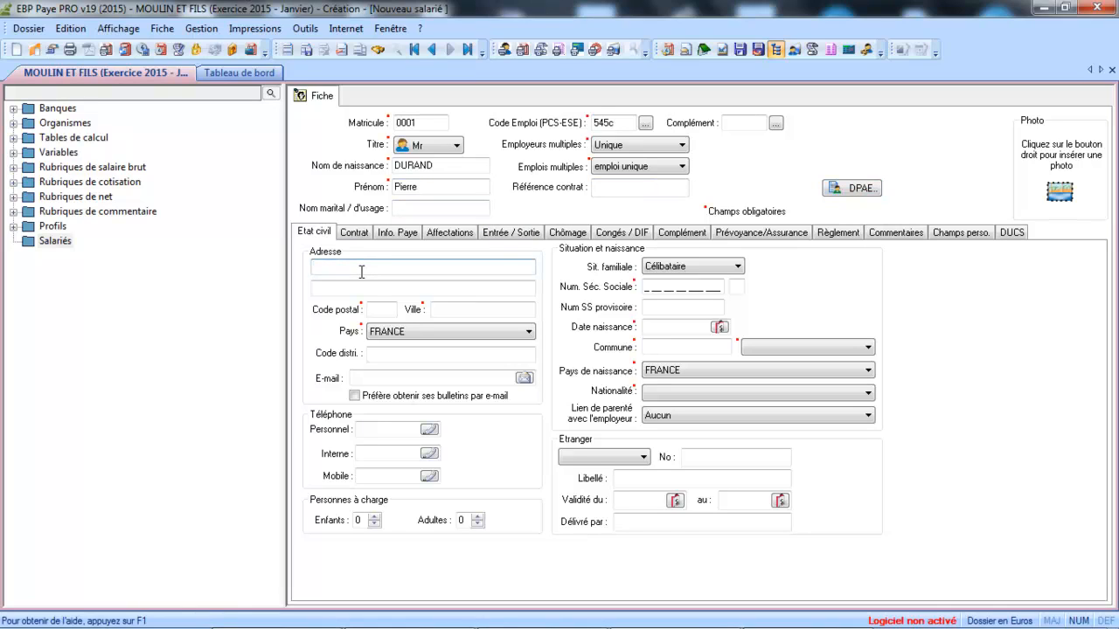
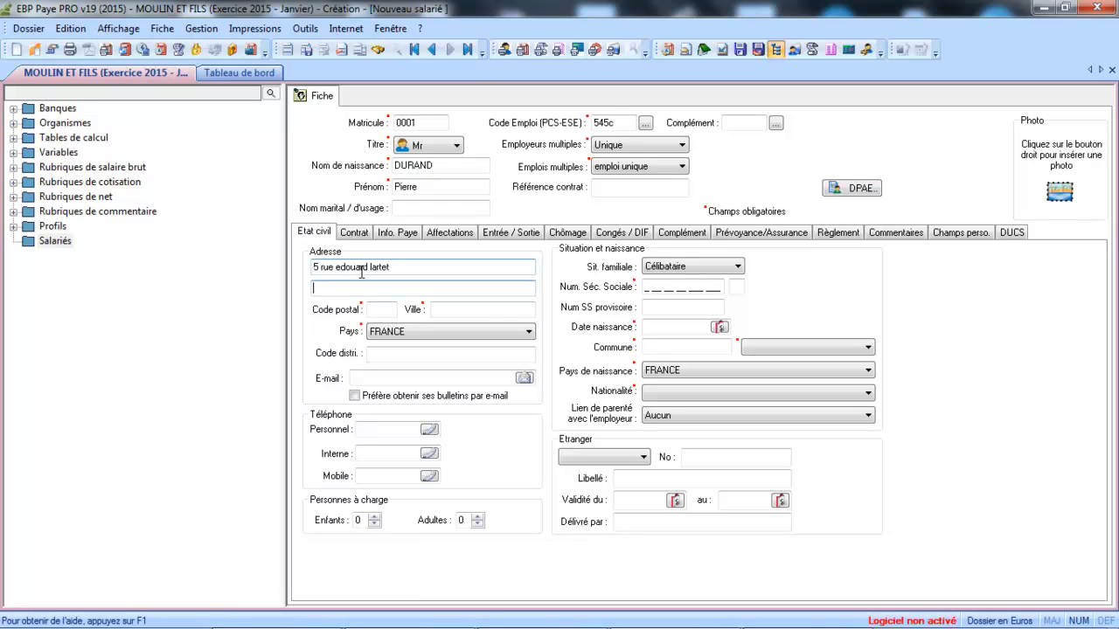
pyautogui.click(377, 308)
pyautogui.write('31000')
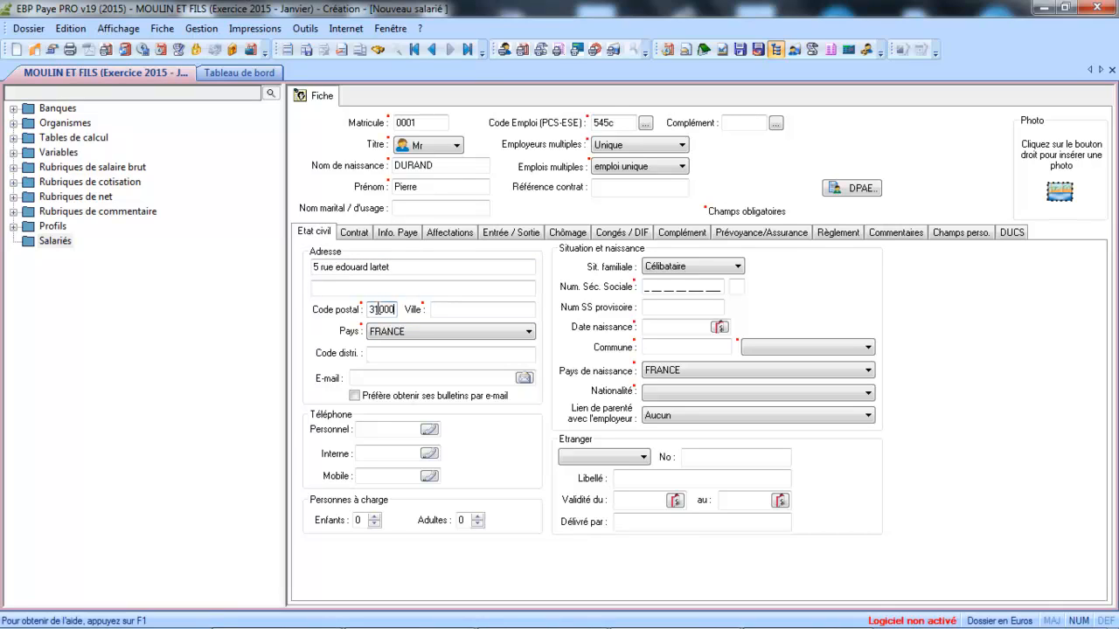
pyautogui.press('Tab')
pyautogui.write('toulouse')
pyautogui.press('Tab')
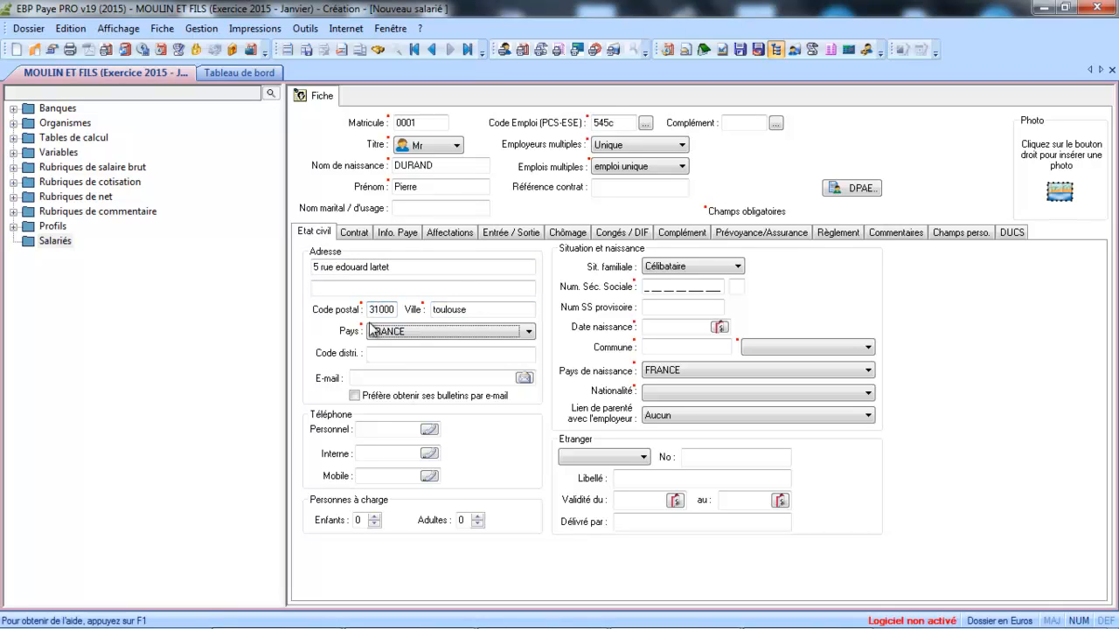
# Step: Enter the employee's date of birth and birth commune
pyautogui.click(447, 379)
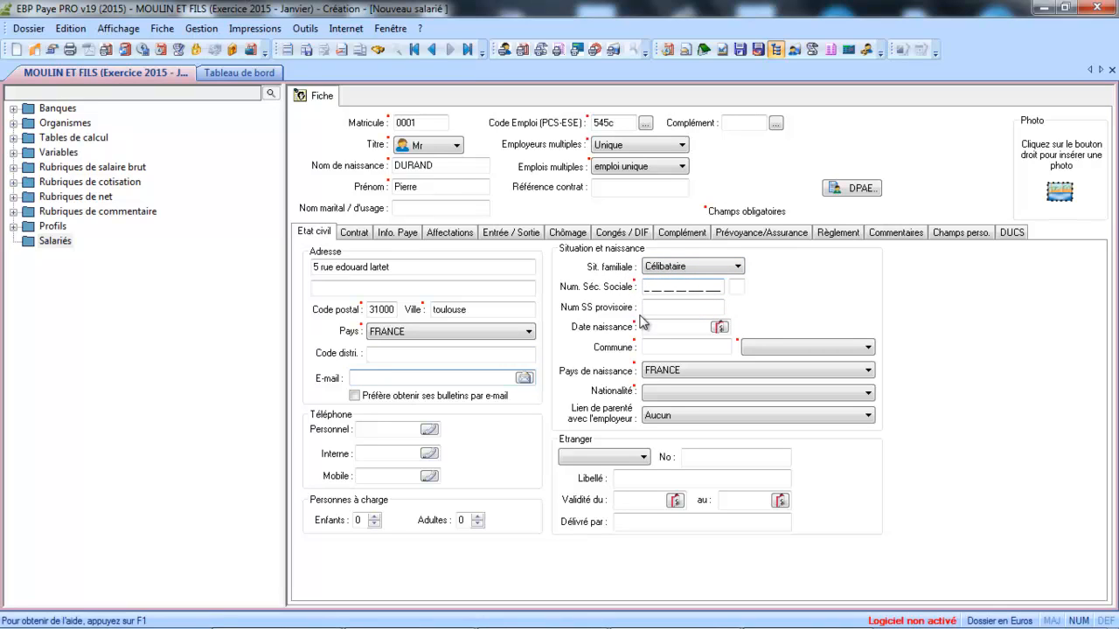
pyautogui.click(650, 327)
pyautogui.write('27/01/2015')
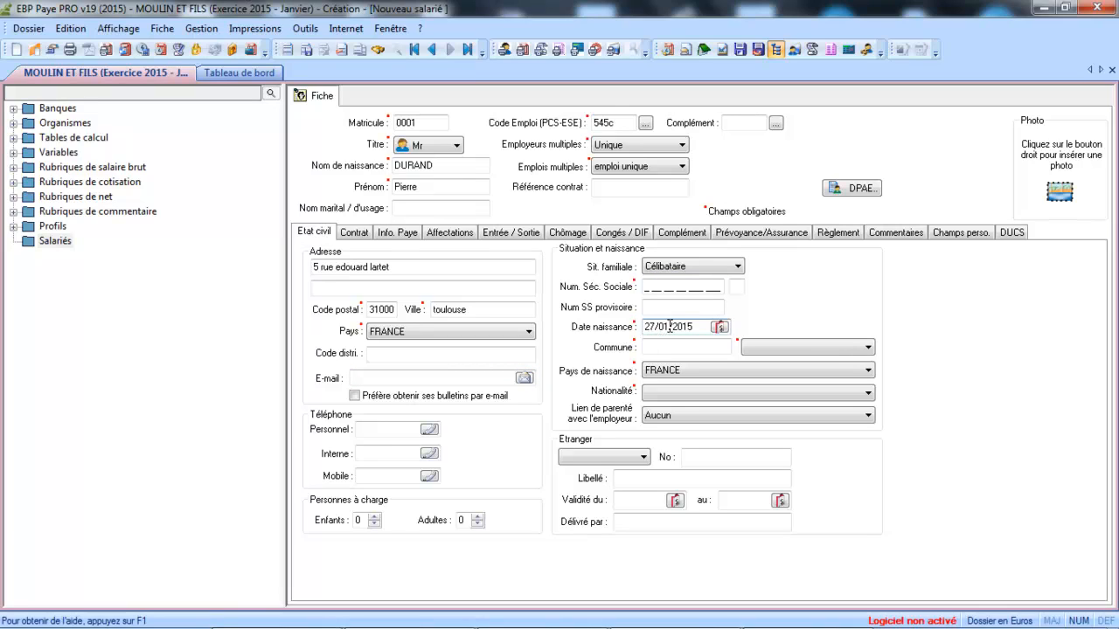
pyautogui.click(700, 326)
pyautogui.press('Left')
pyautogui.press('Left')
pyautogui.press('Left')
pyautogui.write('1970')
pyautogui.press('Tab')
pyautogui.write('toulouse')
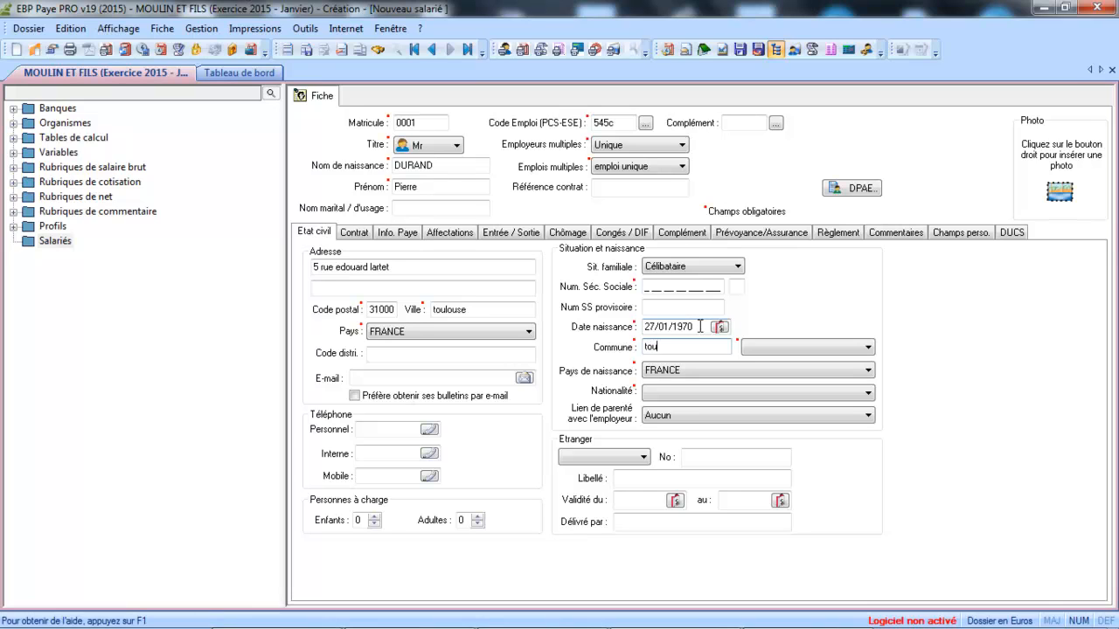
pyautogui.press('Tab')
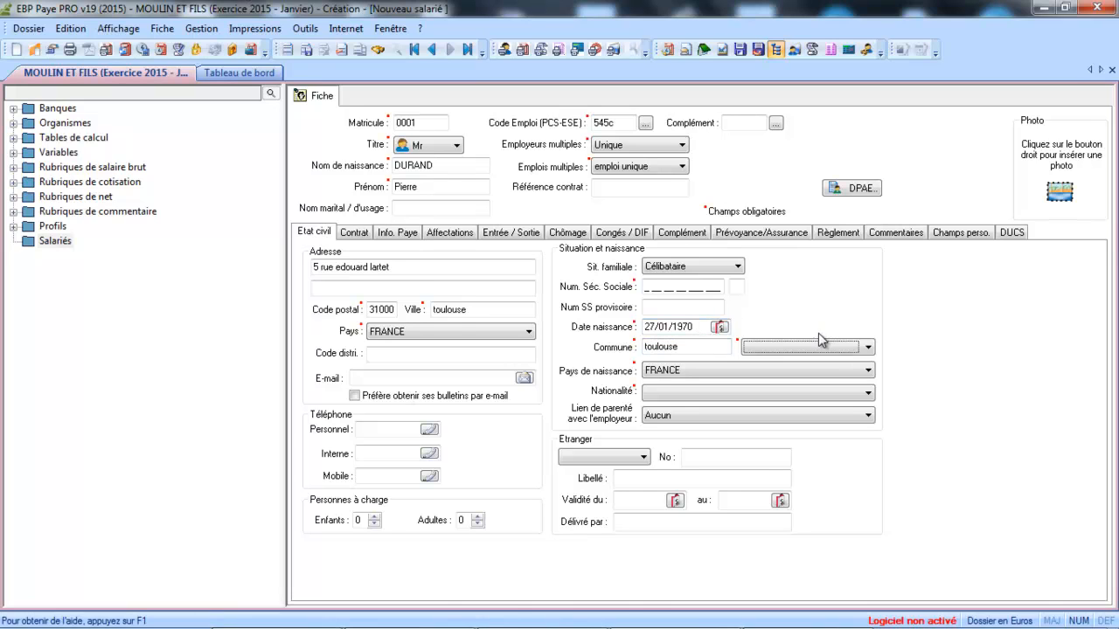